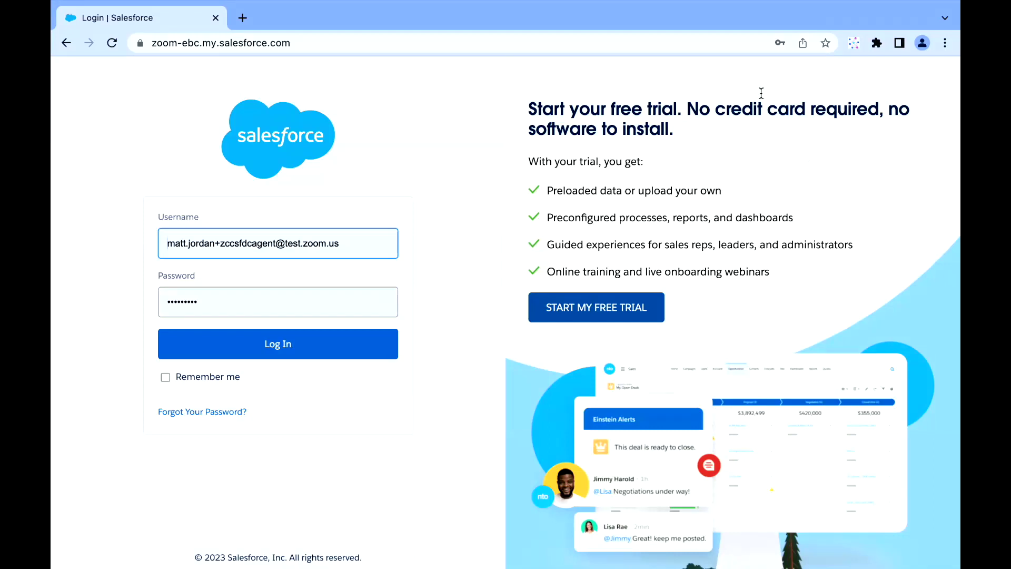
# Sign in to Salesforce and load the Sales Home page.
pyautogui.click(280, 344)
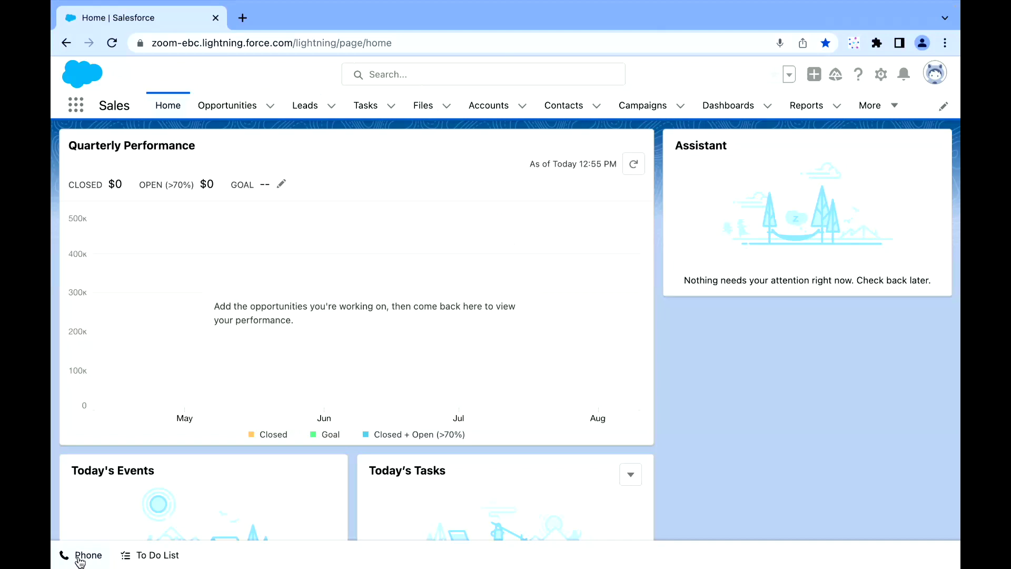
# Open the Zoom Phone panel, review the caller ID options unchanged, and keep the status Ready.
pyautogui.click(80, 555)
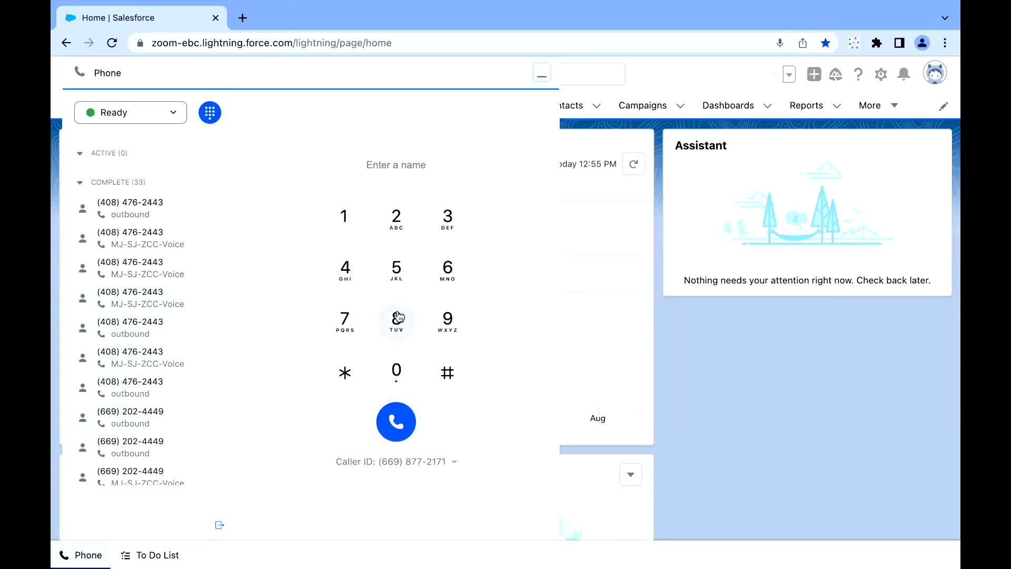
pyautogui.click(448, 458)
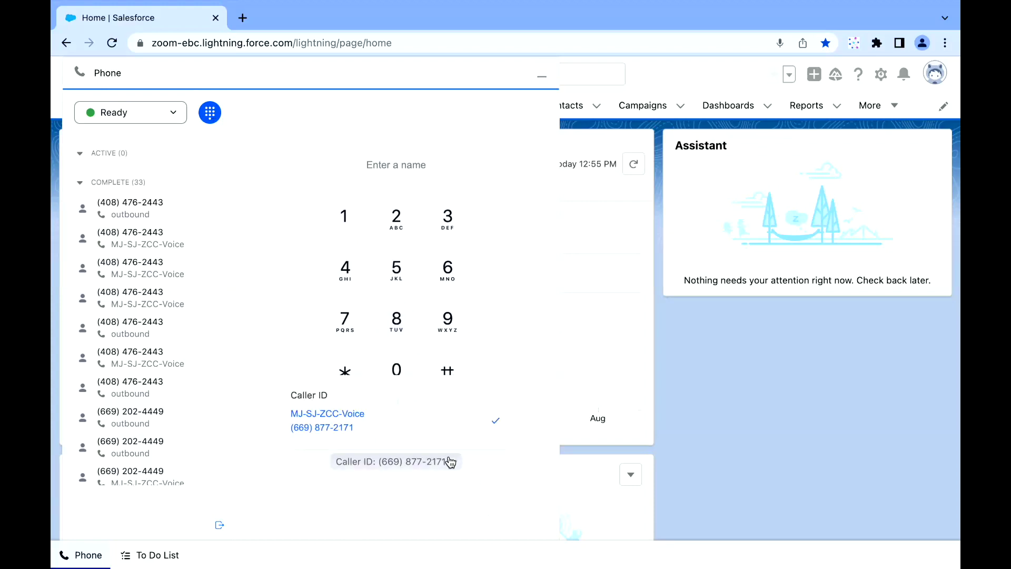
pyautogui.click(451, 461)
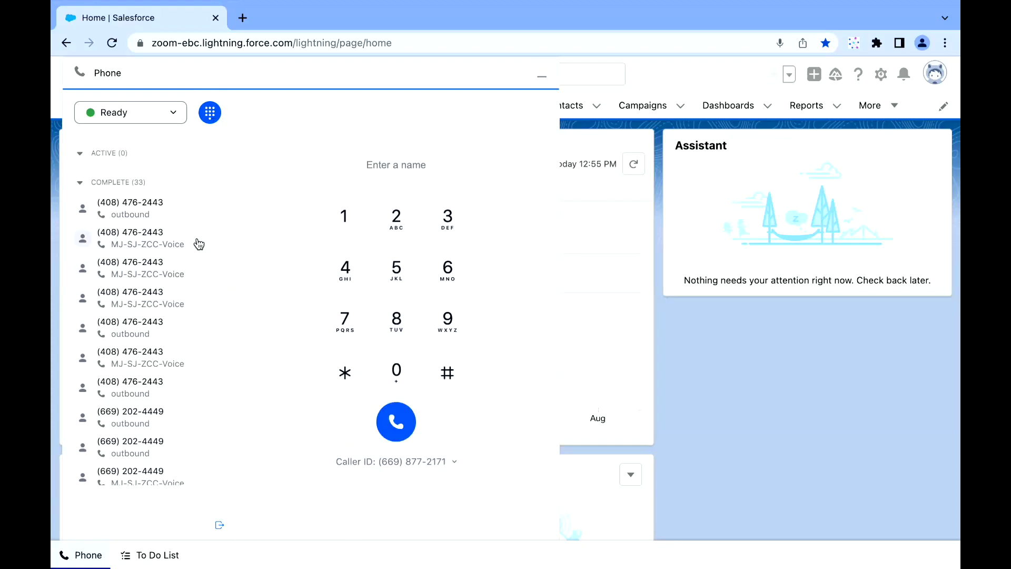
pyautogui.click(168, 110)
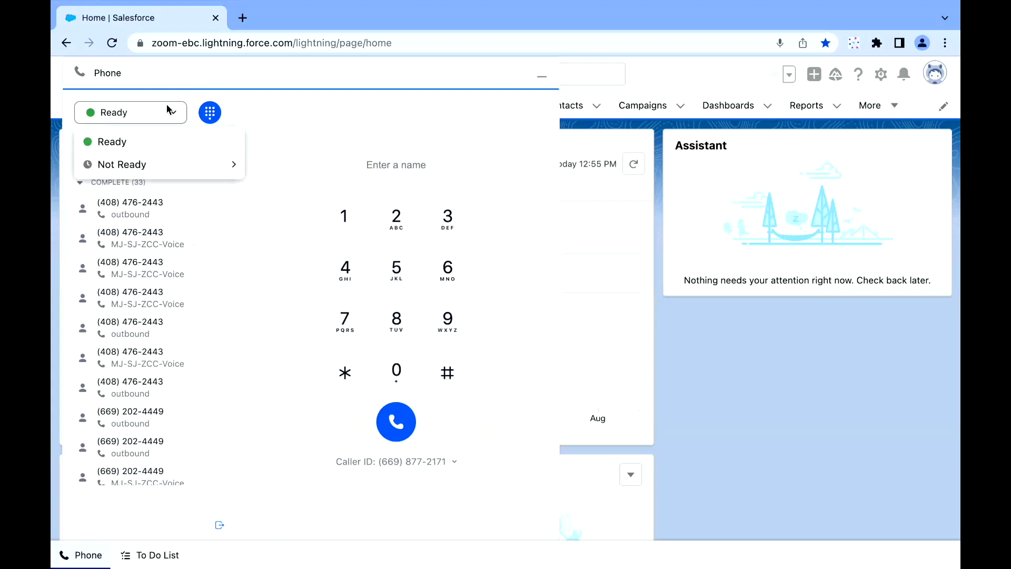
pyautogui.click(166, 142)
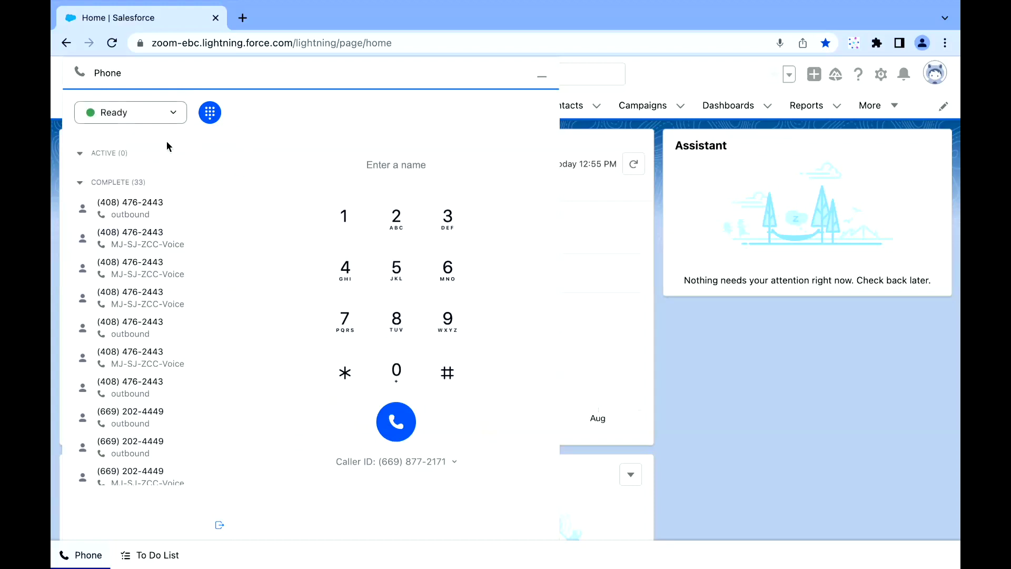
# Accept the incoming call, mute it, and view the transfer options before returning to the call.
pyautogui.click(542, 75)
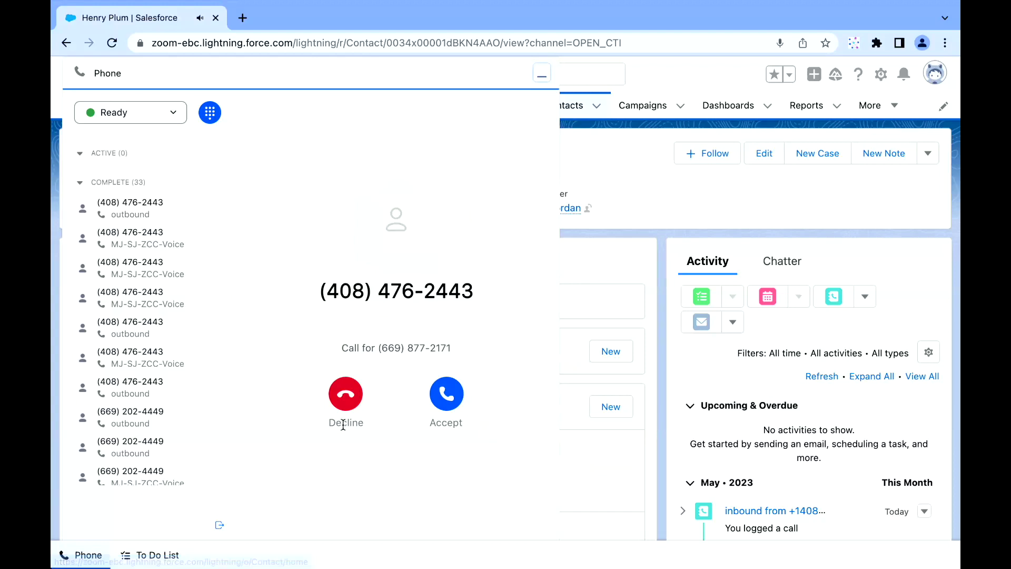
pyautogui.click(454, 399)
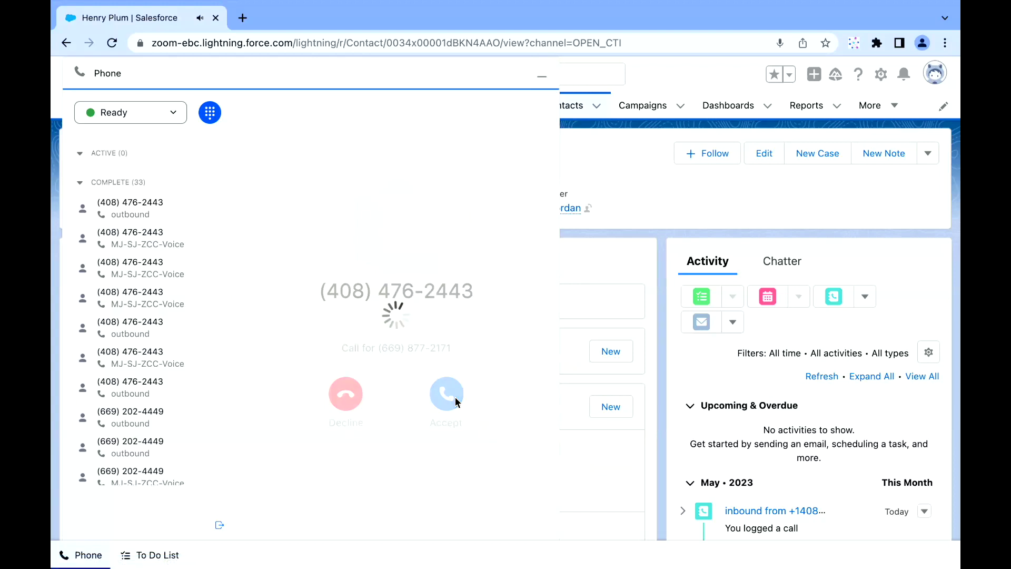
pyautogui.click(339, 223)
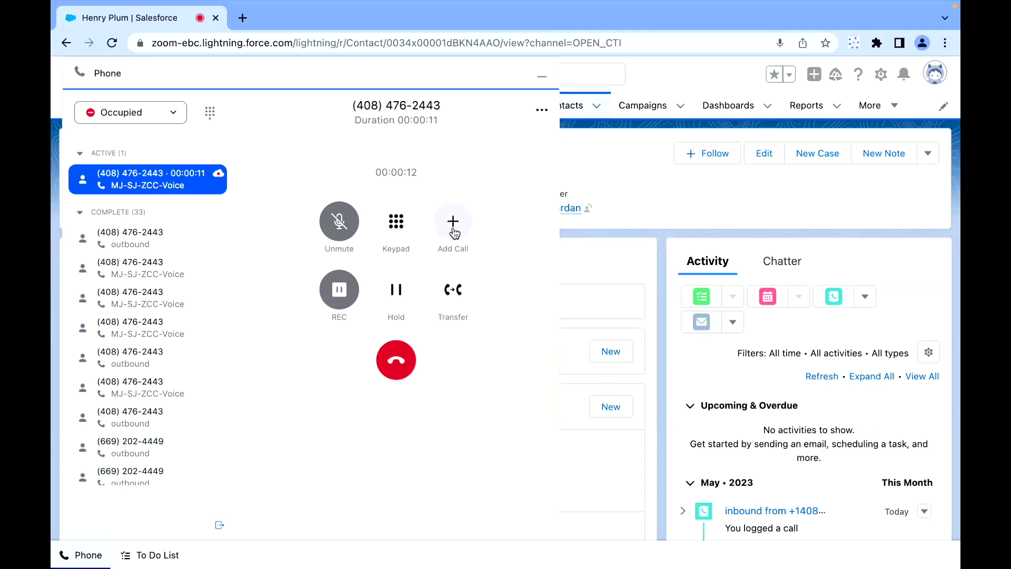
pyautogui.click(452, 291)
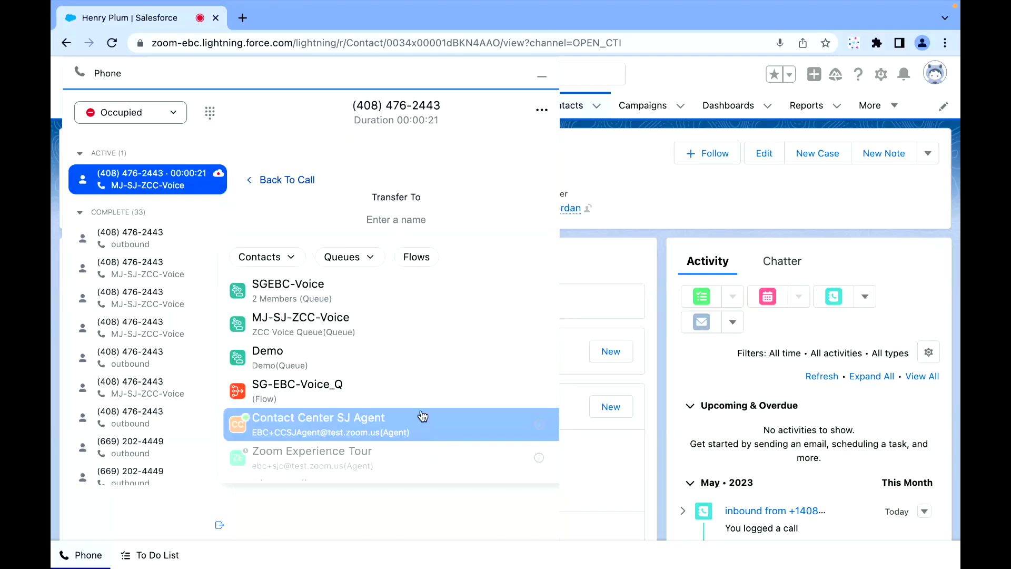
pyautogui.click(265, 181)
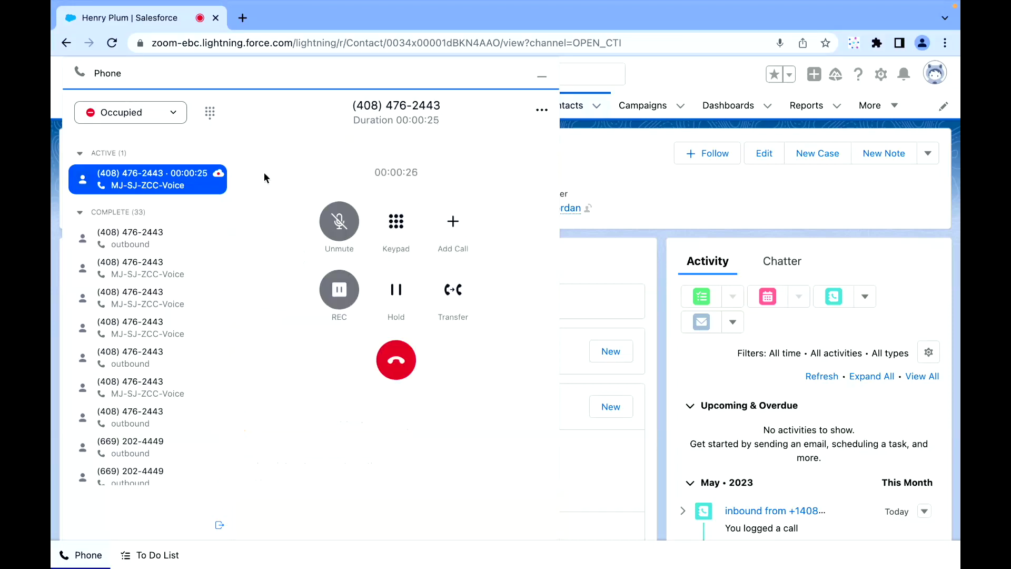
# Hang up the call and set its disposition to Tech Support.
pyautogui.click(392, 372)
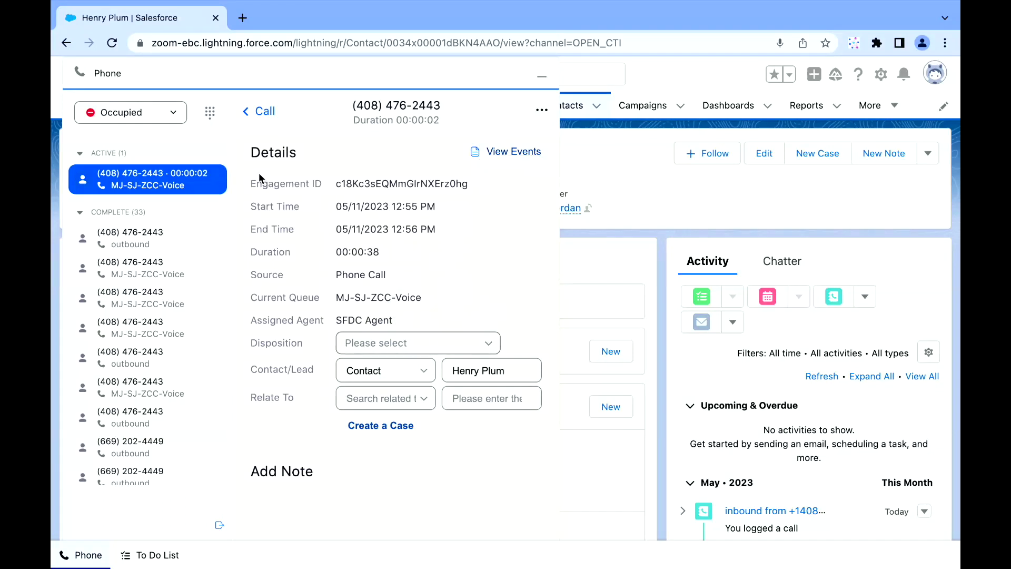
pyautogui.click(458, 343)
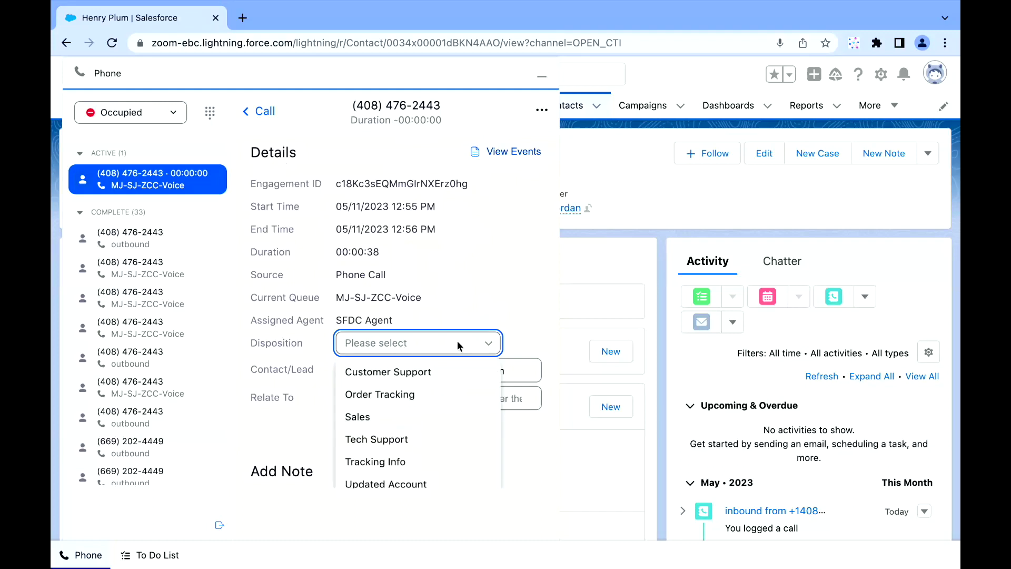
pyautogui.click(395, 441)
pyautogui.scroll(-2, 375, 485)
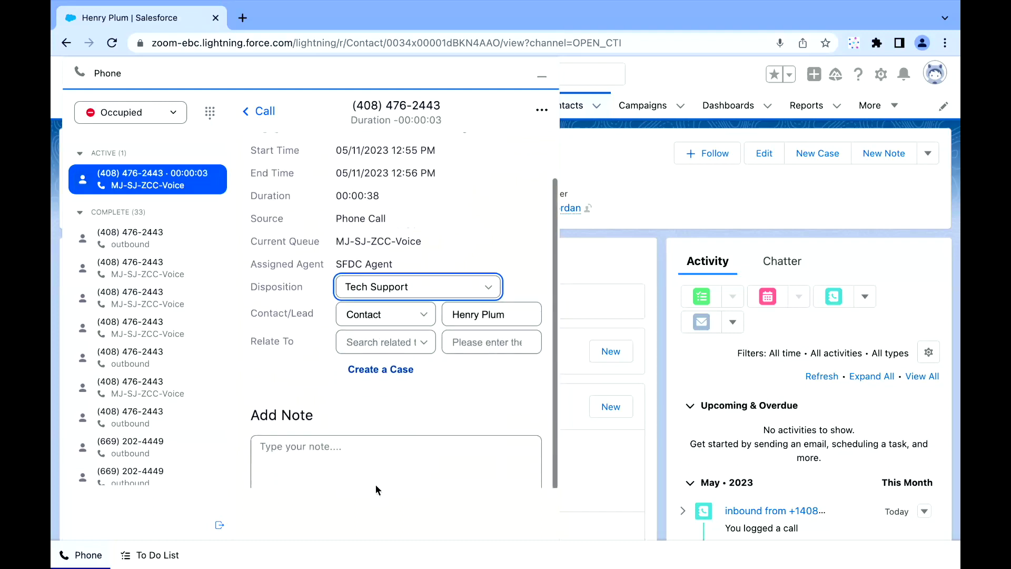
# Add the call note 'Reset PW' and save the wrap-up.
pyautogui.click(349, 456)
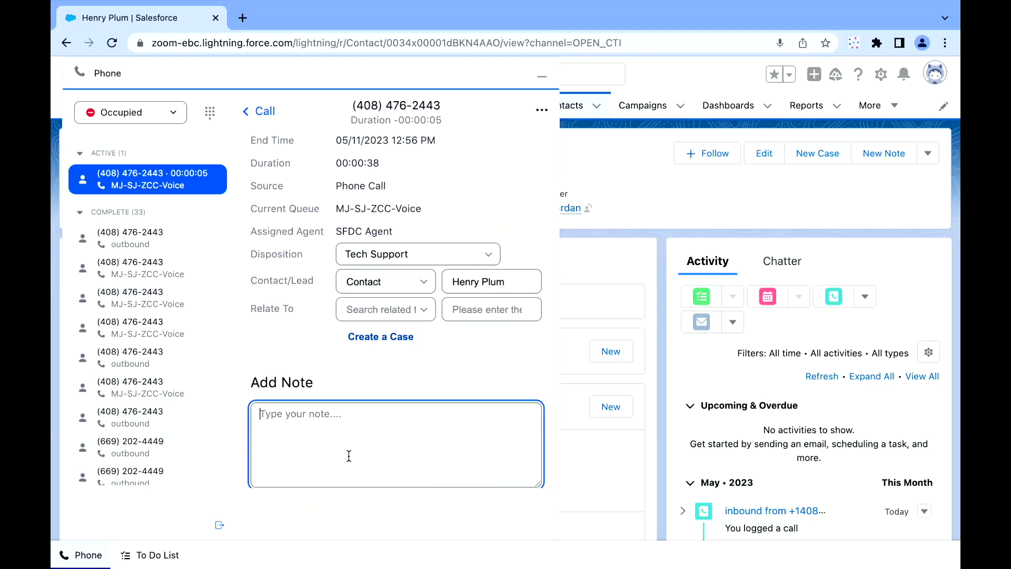
pyautogui.write('Rene')
pyautogui.press('BackSpace')
pyautogui.press('BackSpace')
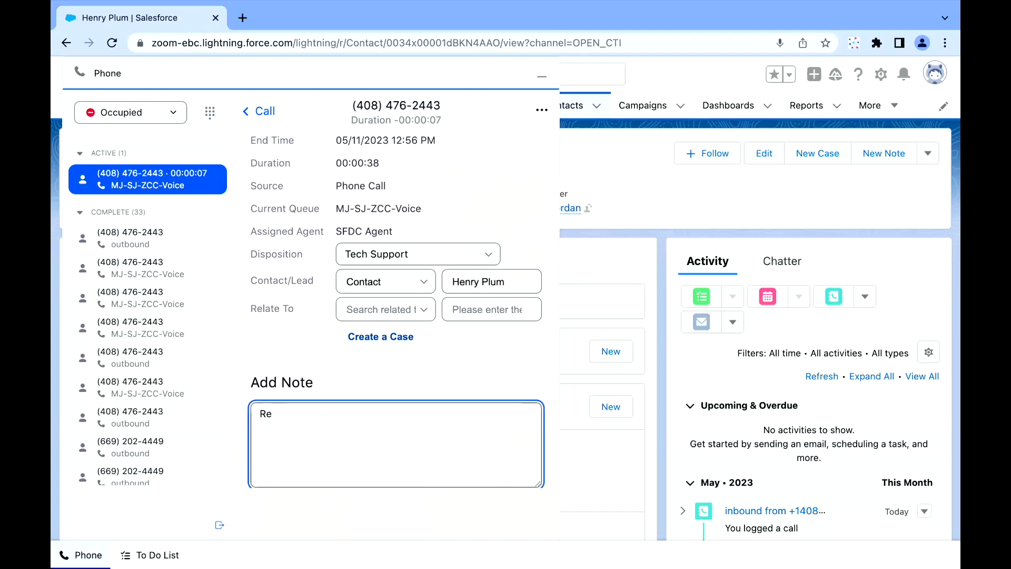
pyautogui.write('tset PW')
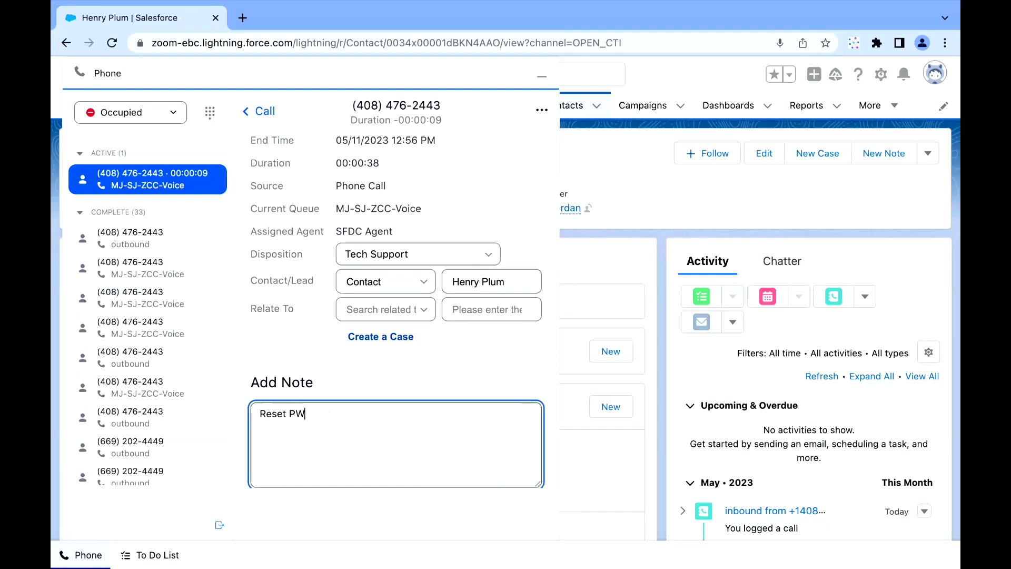
pyautogui.scroll(-1, 544, 421)
pyautogui.click(525, 484)
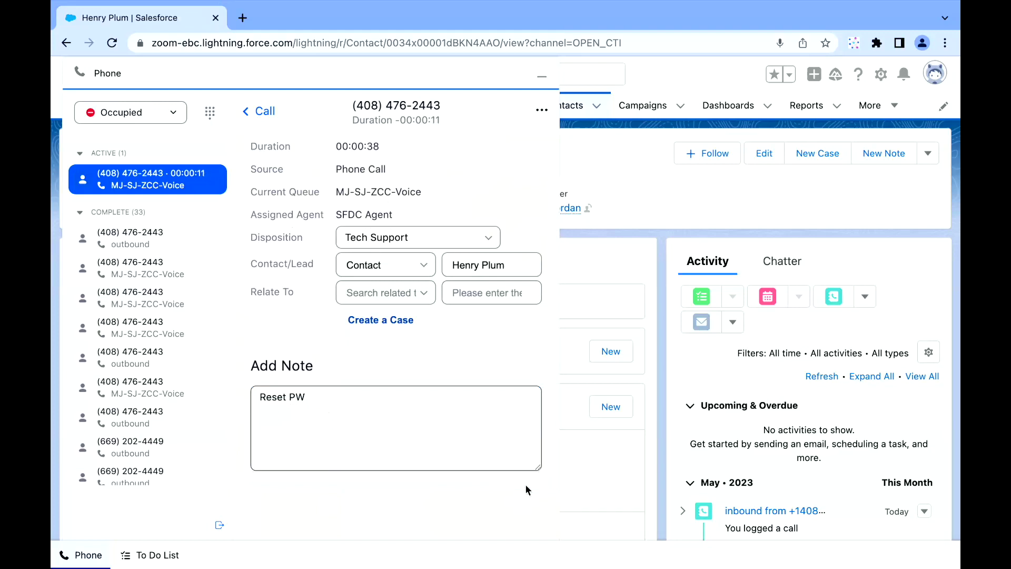
# Minimize the phone panel and preview the Task's Assigned To and contact Name links.
pyautogui.click(541, 77)
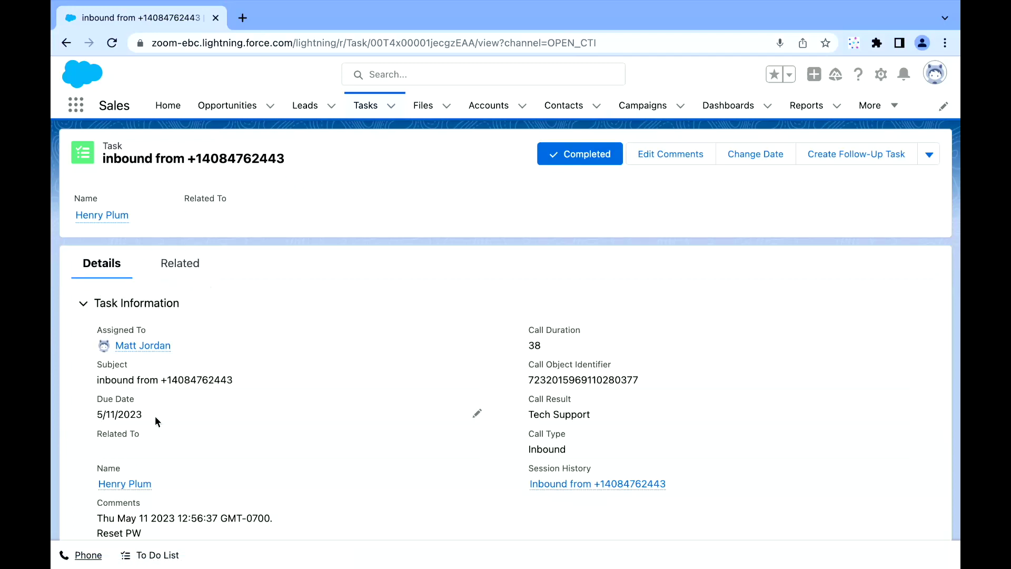
pyautogui.moveTo(147, 351)
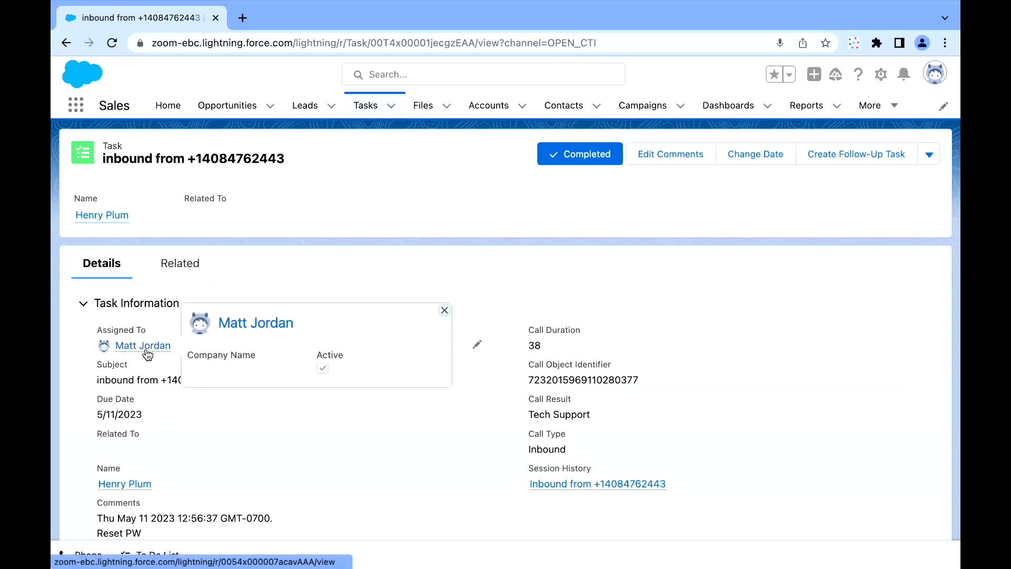
pyautogui.moveTo(127, 487)
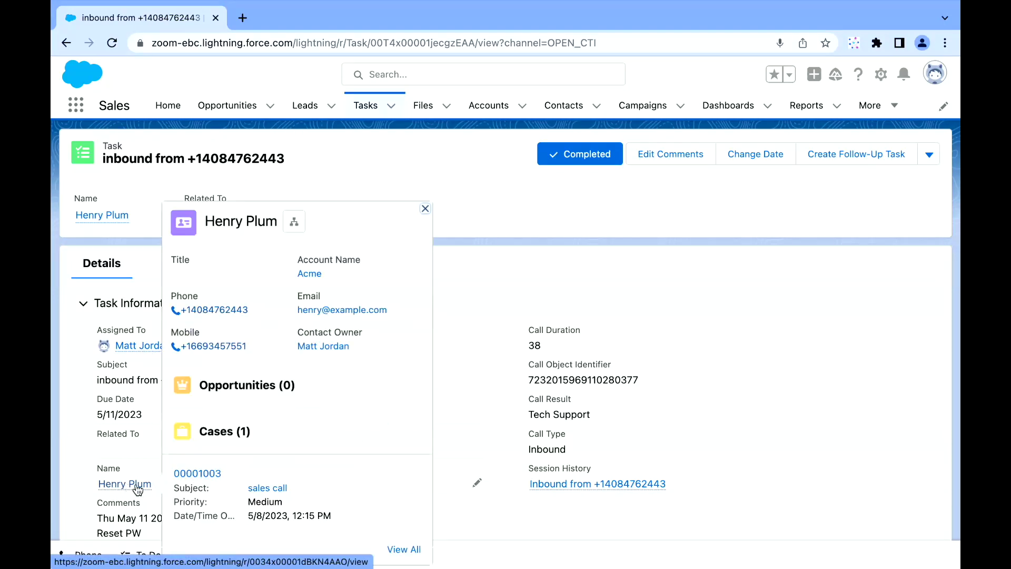
# Start and cancel a call to the contact, then reopen the logged inbound call task.
pyautogui.click(235, 316)
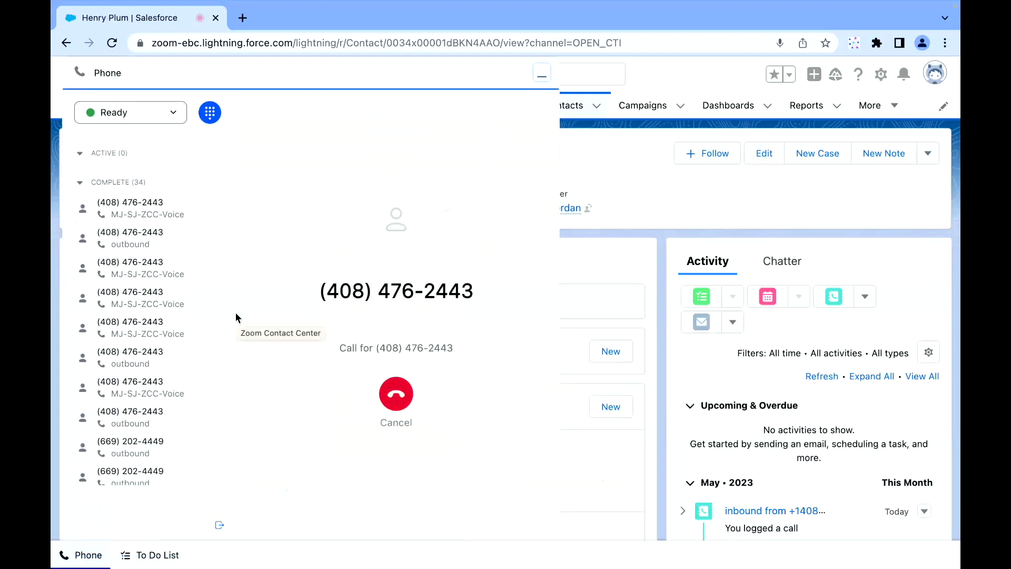
pyautogui.click(396, 392)
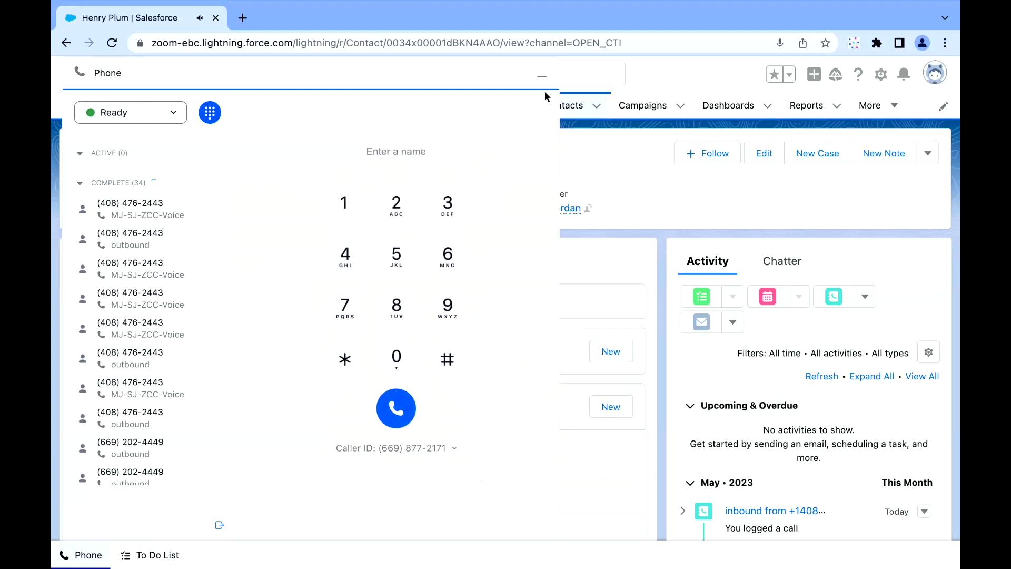
pyautogui.click(542, 76)
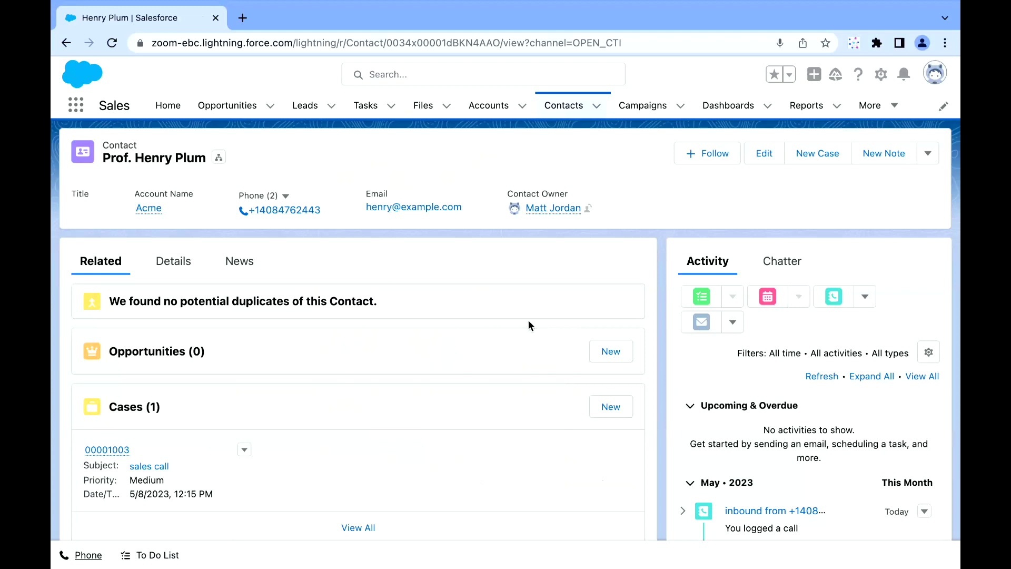
pyautogui.scroll(-3, 702, 424)
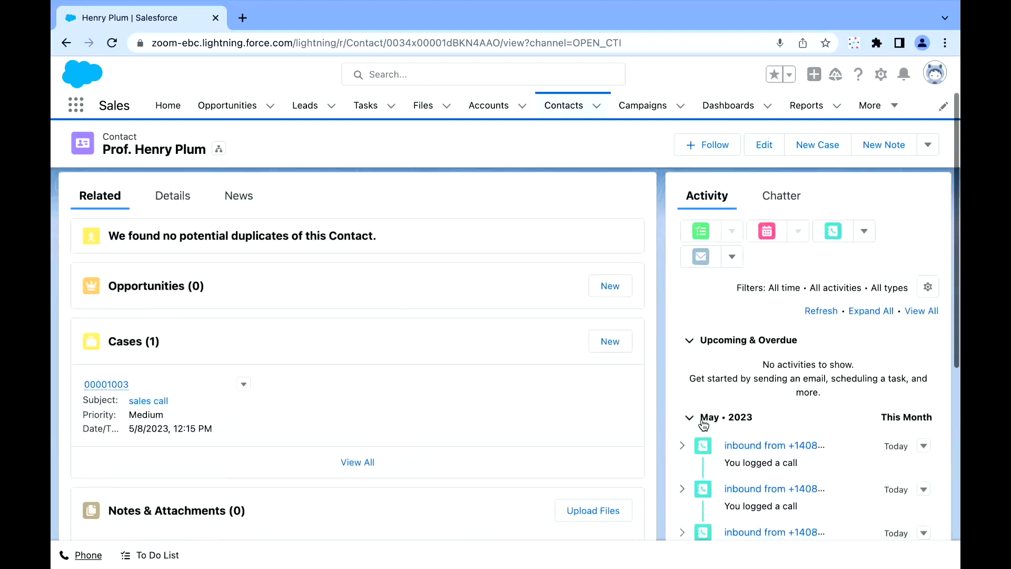
pyautogui.click(773, 396)
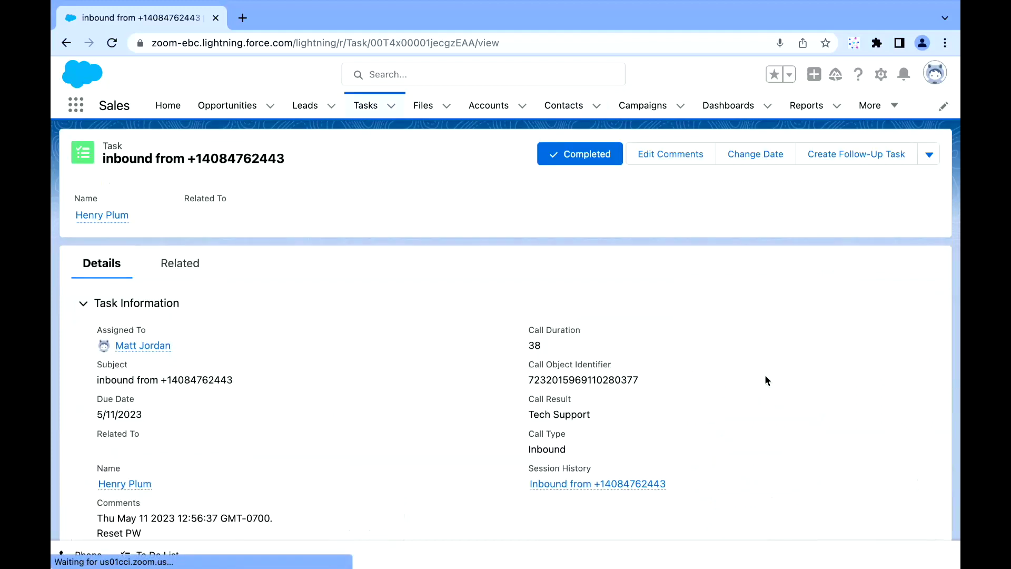
# Open the call's Session History and scroll to its Tech Support disposition, Reset PW note and recording link.
pyautogui.click(568, 481)
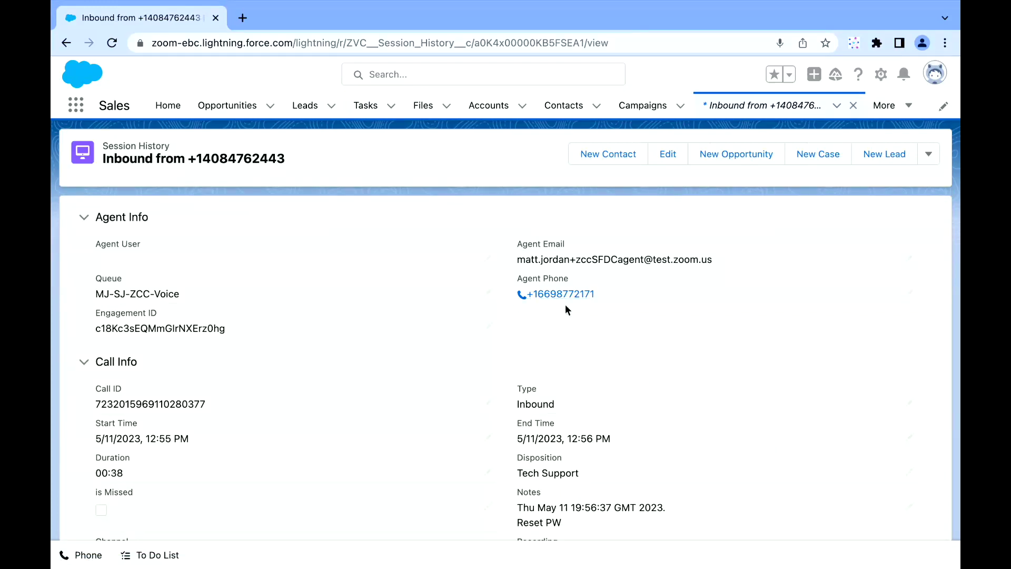
pyautogui.scroll(-1, 568, 309)
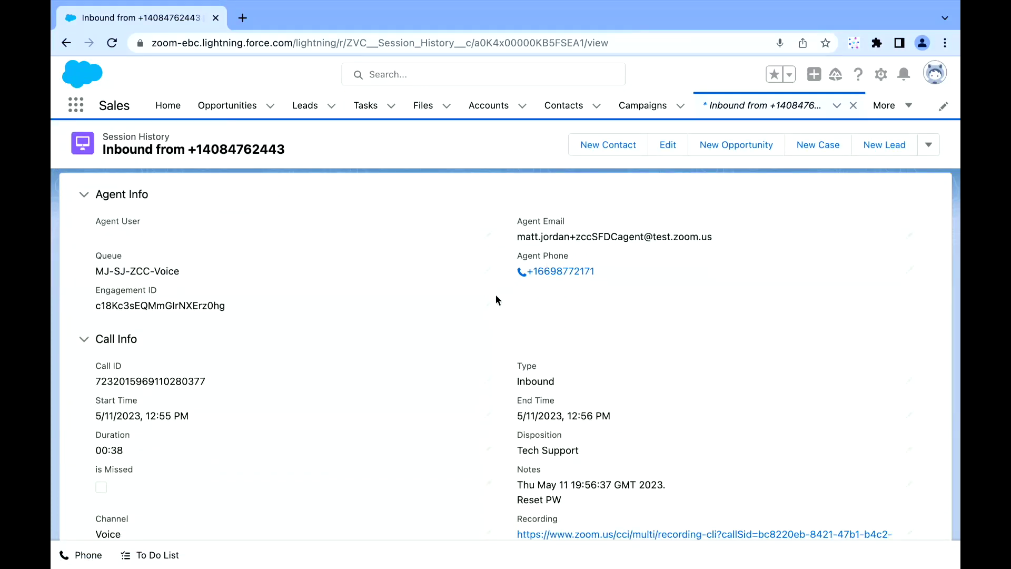
pyautogui.scroll(-3, 521, 340)
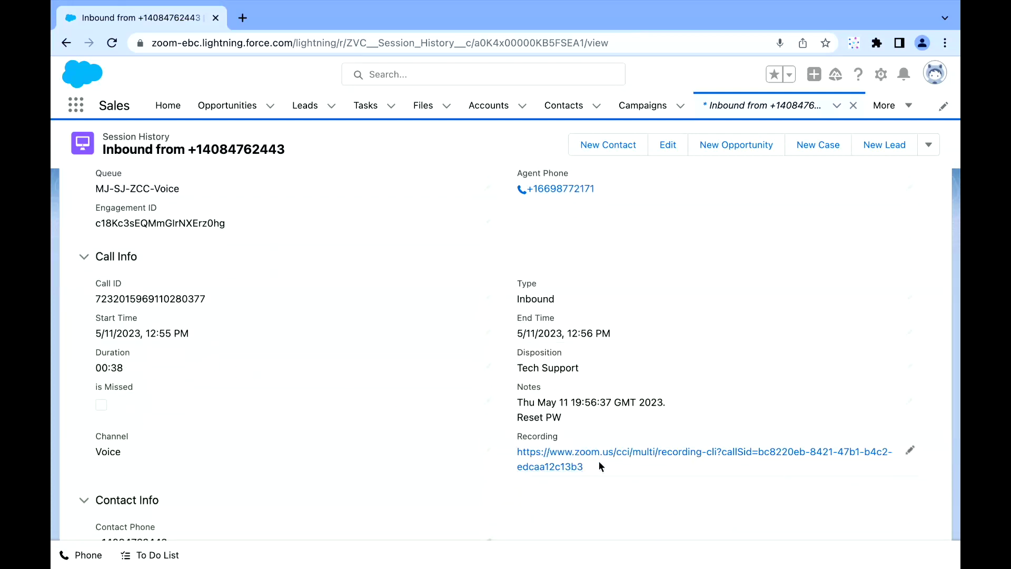
pyautogui.scroll(-1, 611, 458)
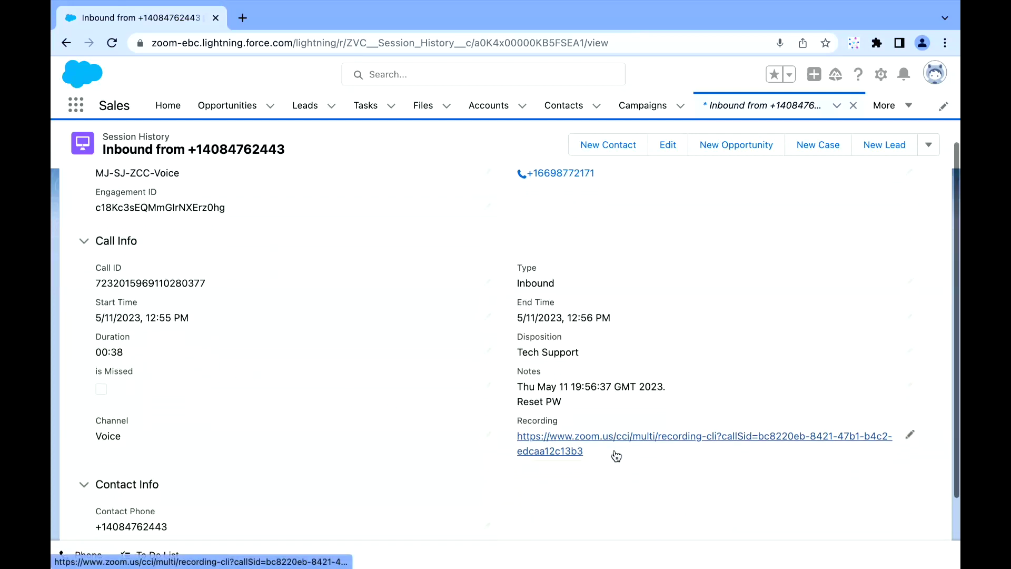